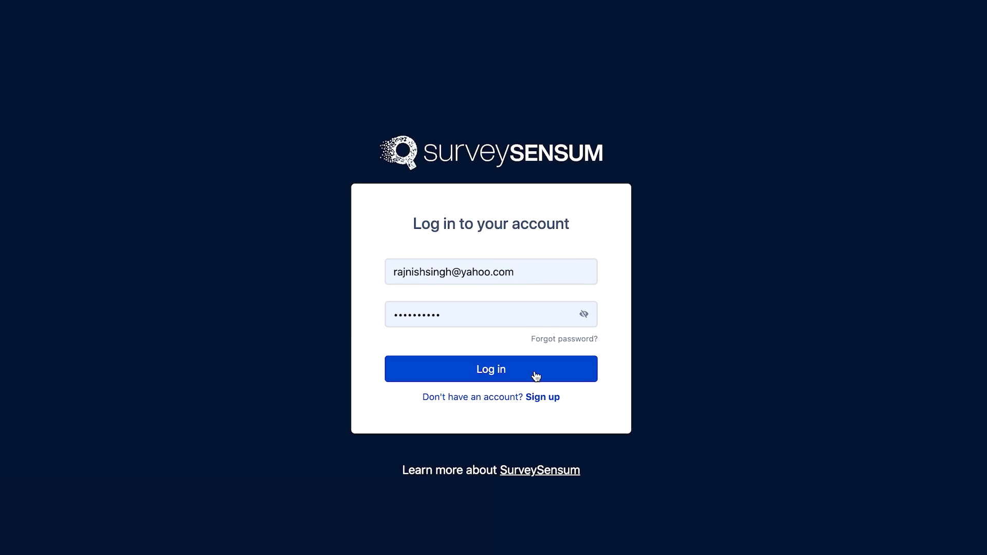
- Log in with the account email and password to reach the All Surveys dashboard
left_click(534, 374)
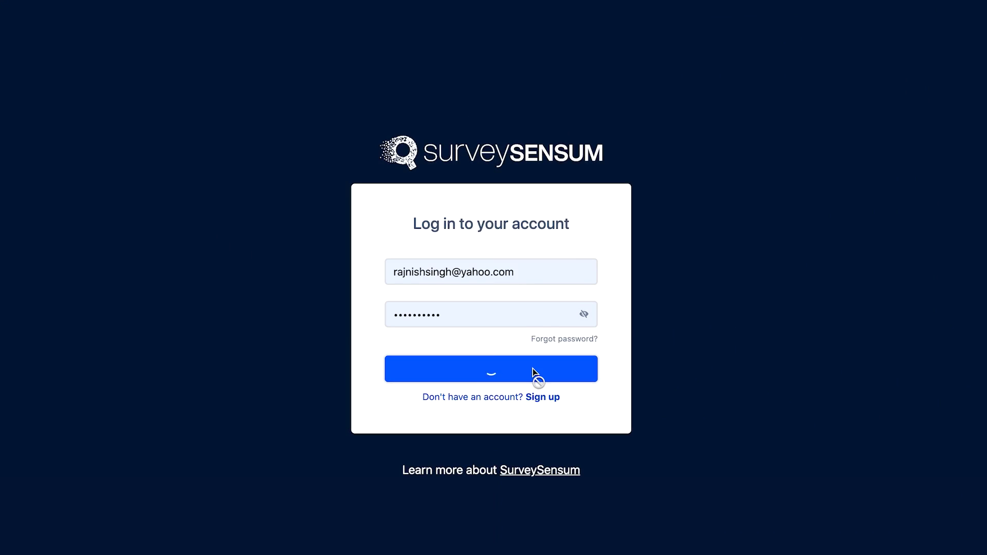
mouse_move(319, 88)
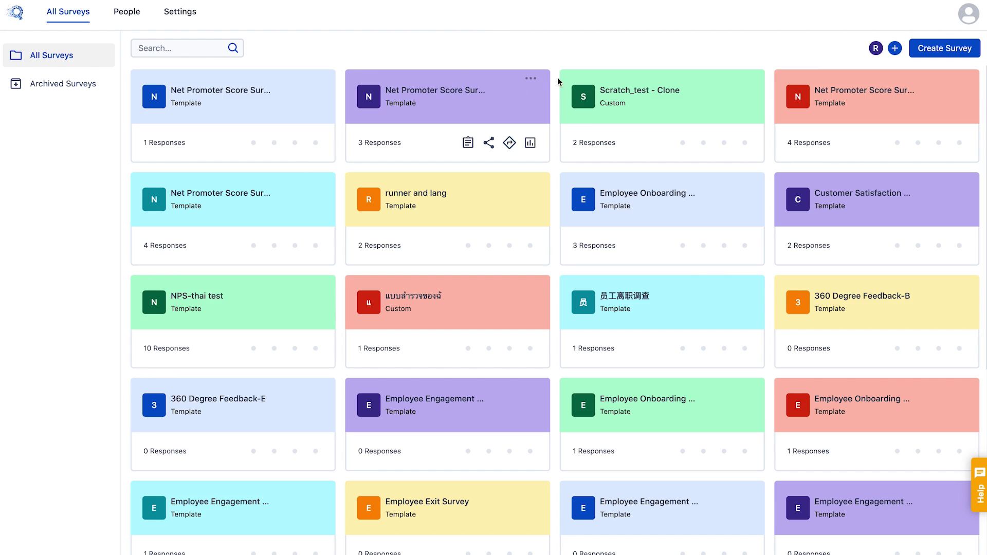
- Start a new survey from the Net Promoter Score template and rename it to 'NPS'
mouse_move(853, 91)
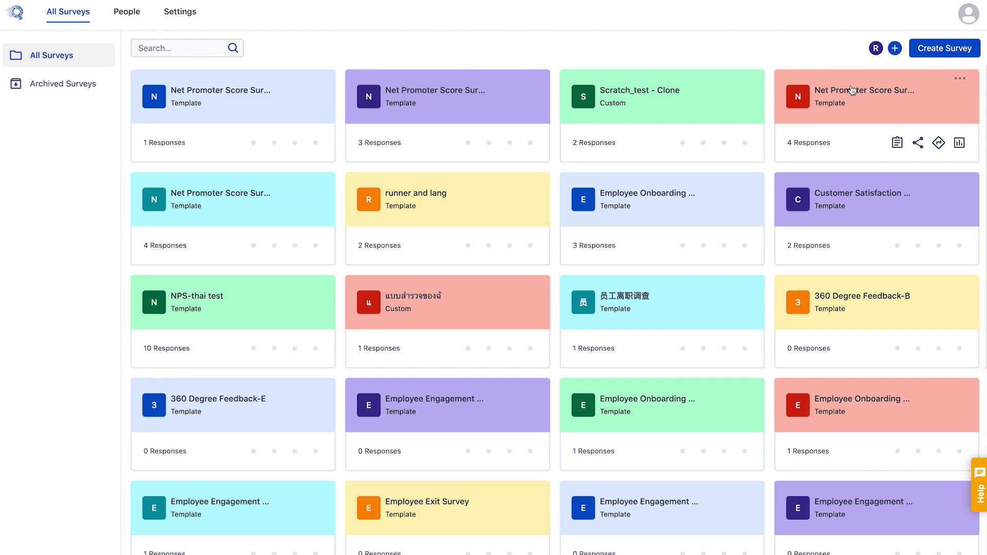
left_click(944, 52)
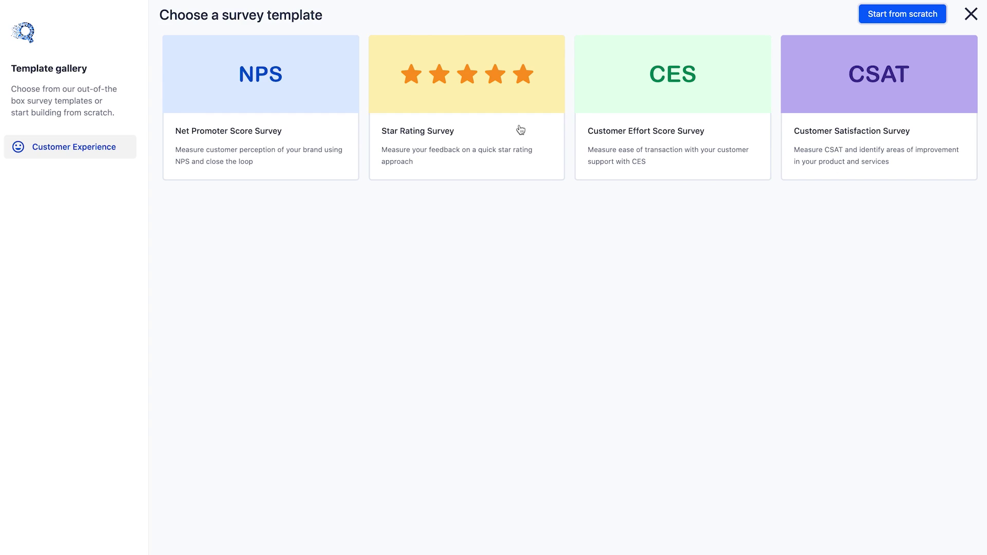
left_click(279, 100)
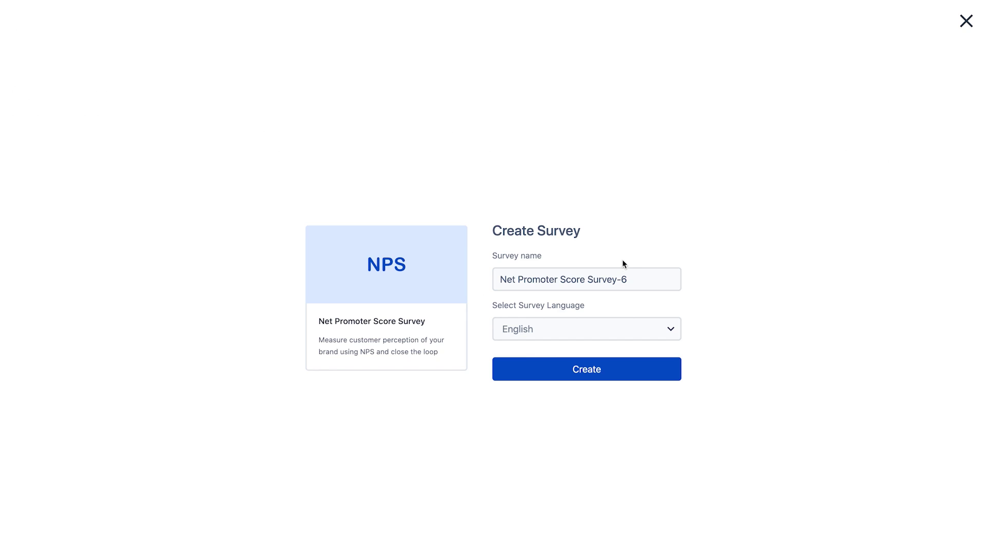
left_click_drag(637, 279, 492, 280)
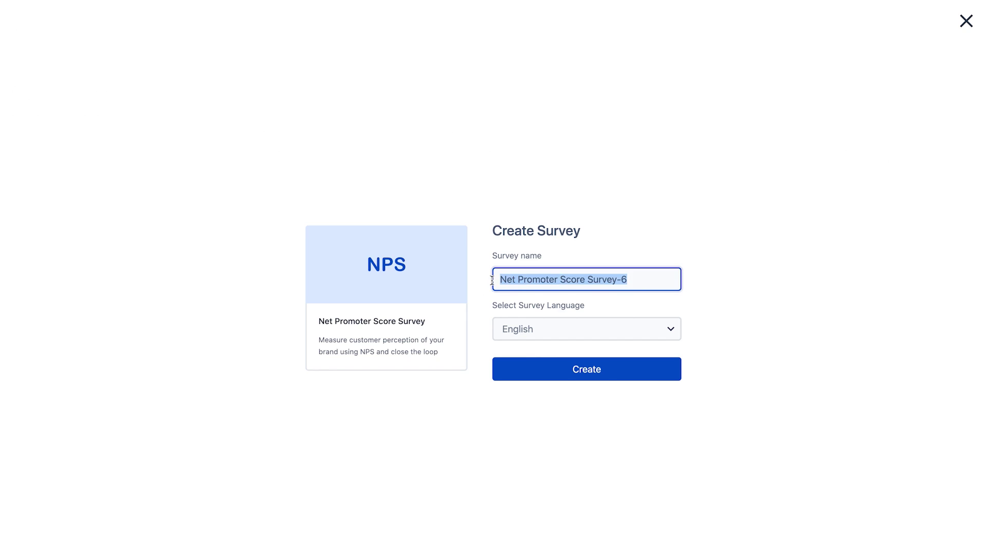
type("NPS")
left_click(532, 328)
- Create the NPS survey in English and look over the available question types
left_click(530, 357)
left_click(540, 373)
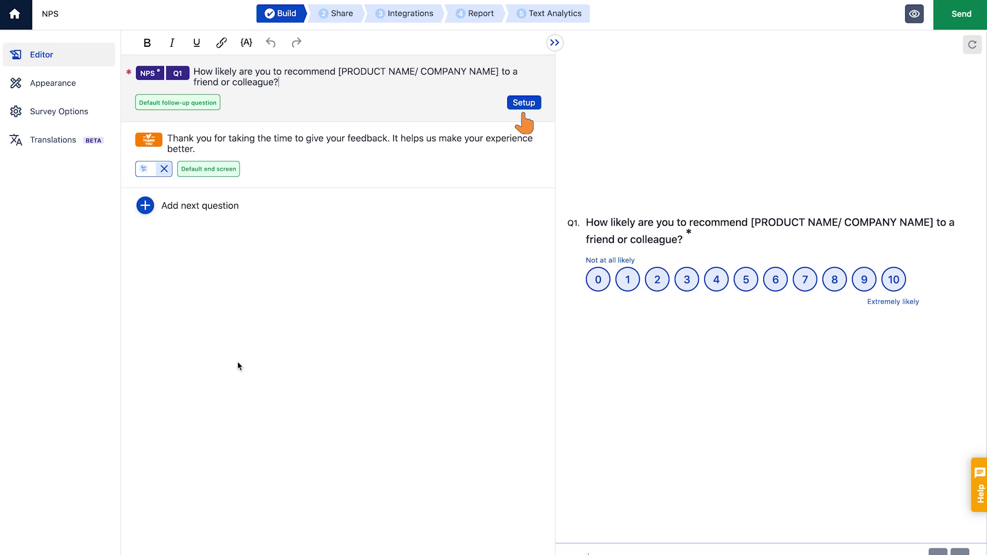
left_click(286, 72)
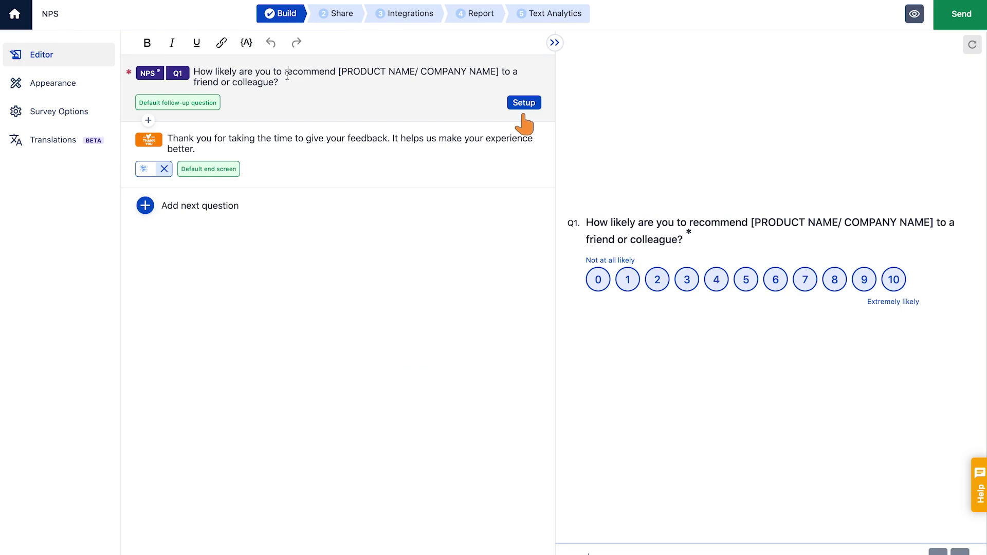
left_click(185, 206)
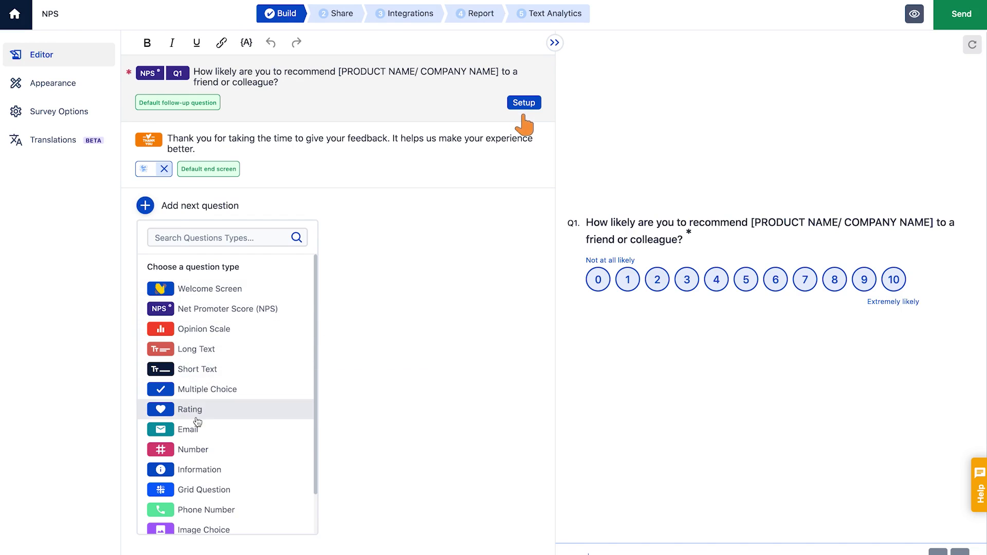
left_click(377, 407)
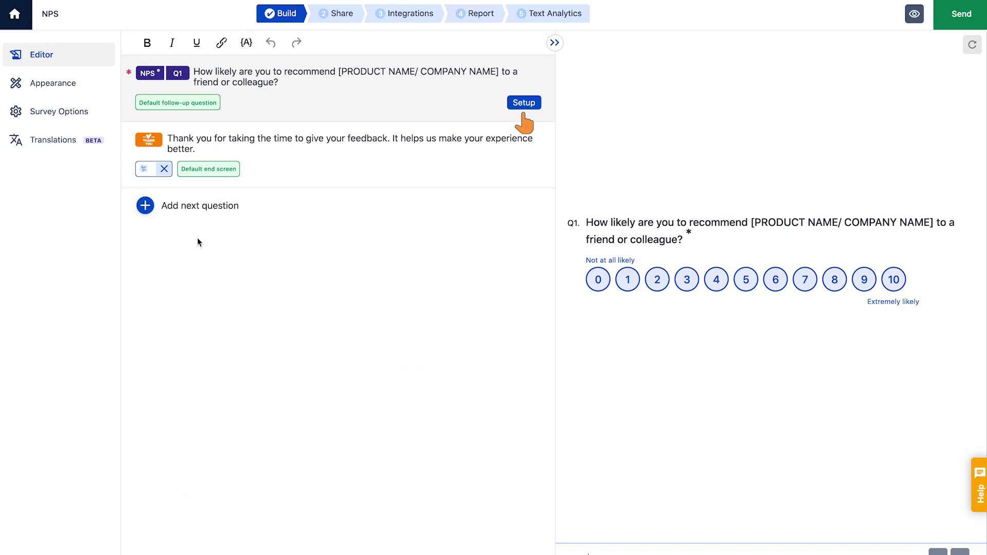
- Browse the Appearance, Survey Options and Translations panels, then return to the Editor
left_click(50, 83)
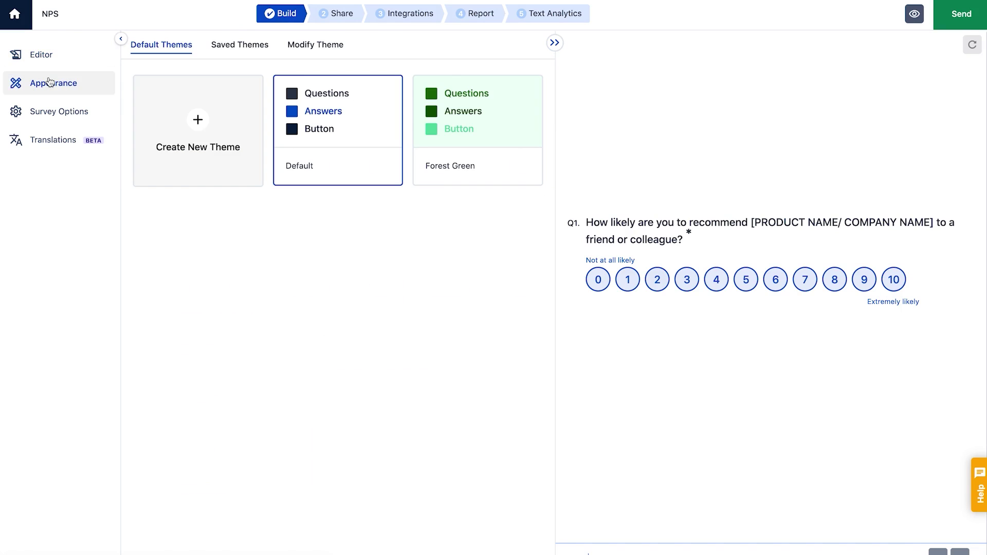
left_click(53, 110)
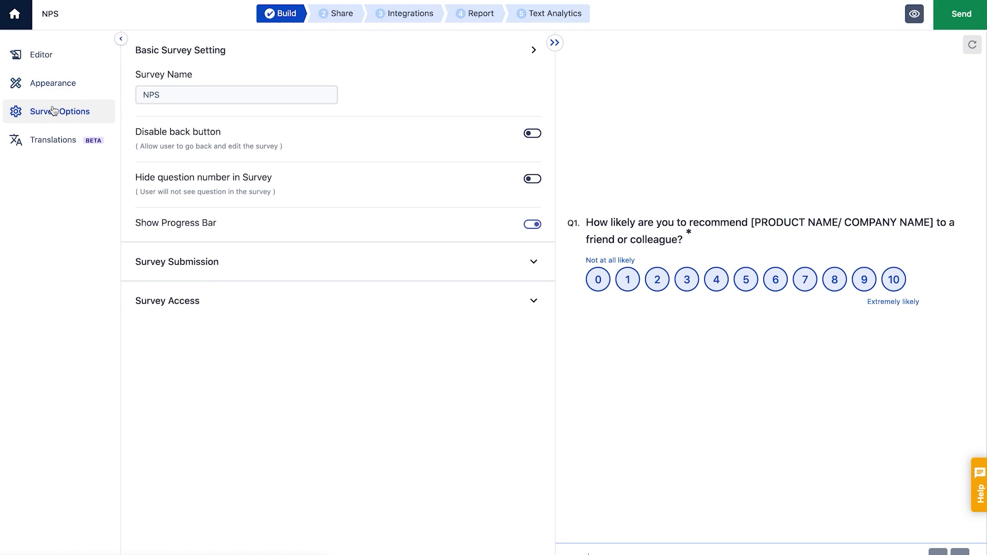
left_click(54, 139)
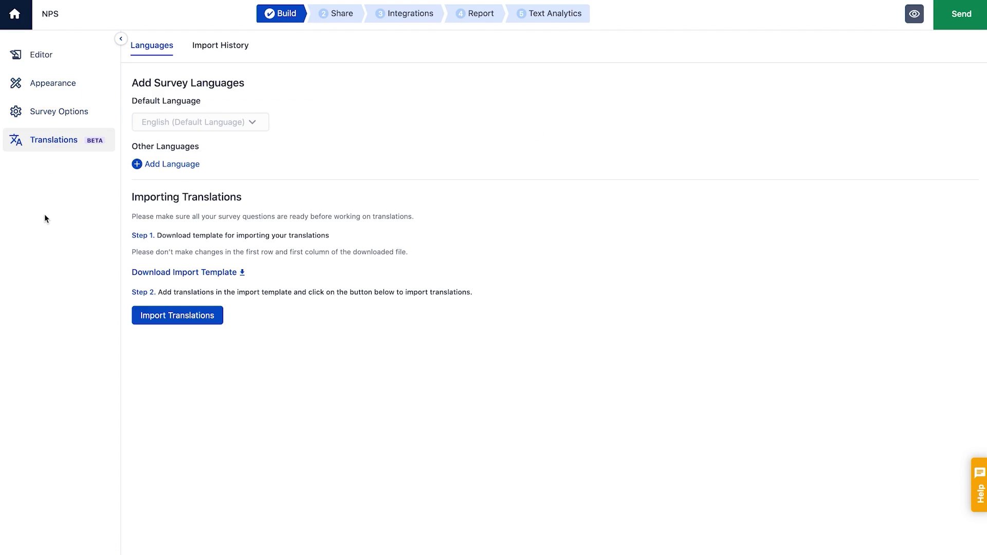
left_click(50, 63)
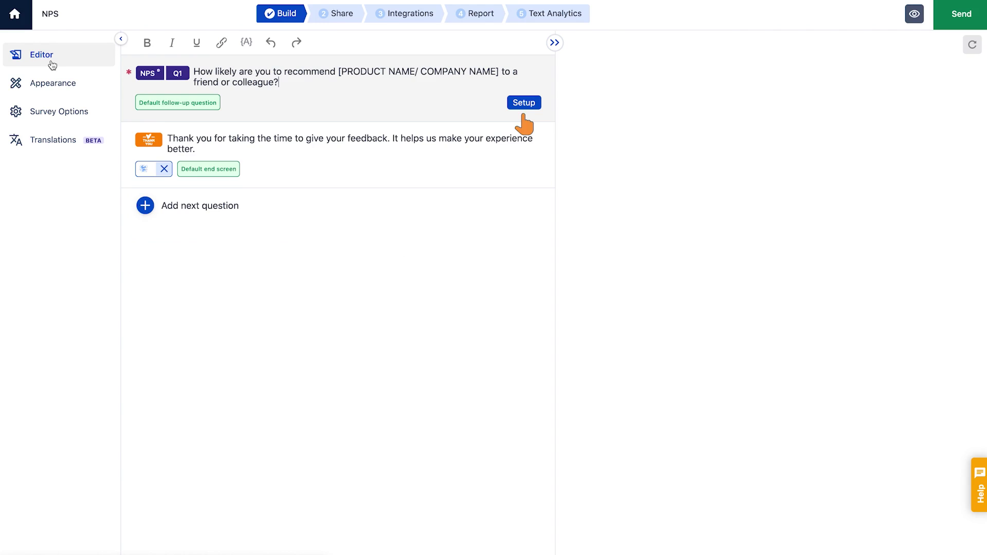
- Replace the [PRODUCT NAME/ COMPANY NAME] placeholder in the NPS question with 'Google'
left_click(519, 103)
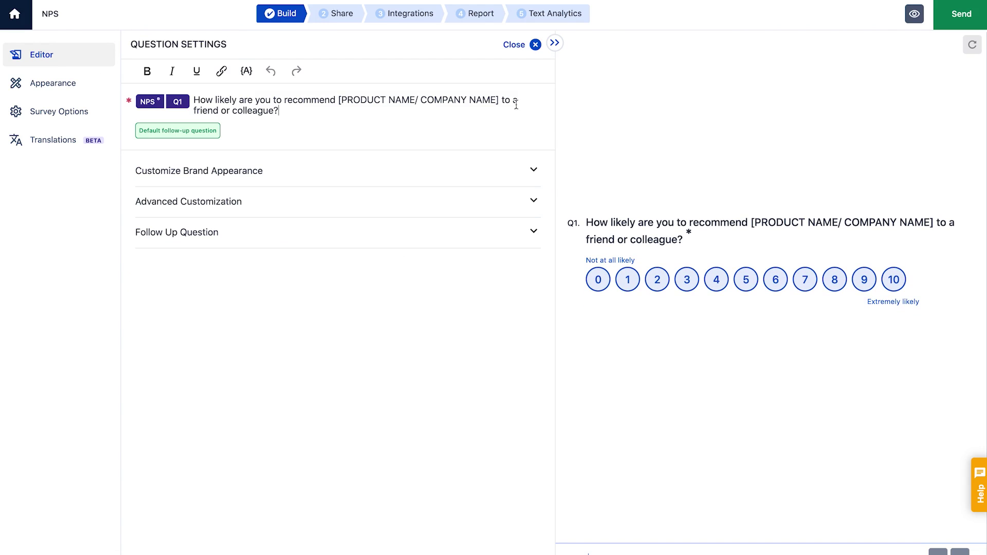
left_click_drag(337, 100, 499, 101)
key("BackSpace")
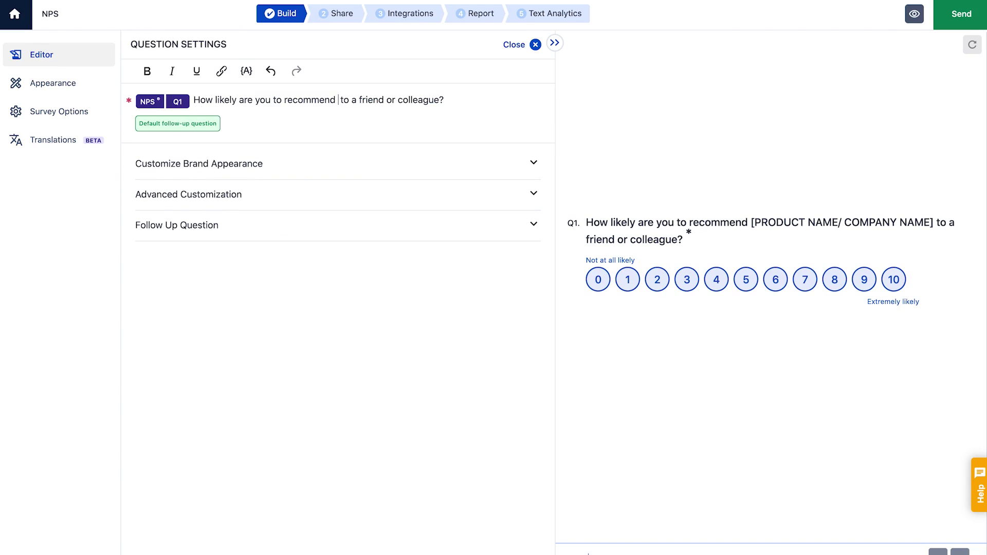
type("Google")
- Upload google-logo.jpg as the brand logo shown above the NPS question
left_click(533, 163)
left_click(506, 214)
scroll(406, 123, "down", 2)
scroll(405, 117, "down", 8)
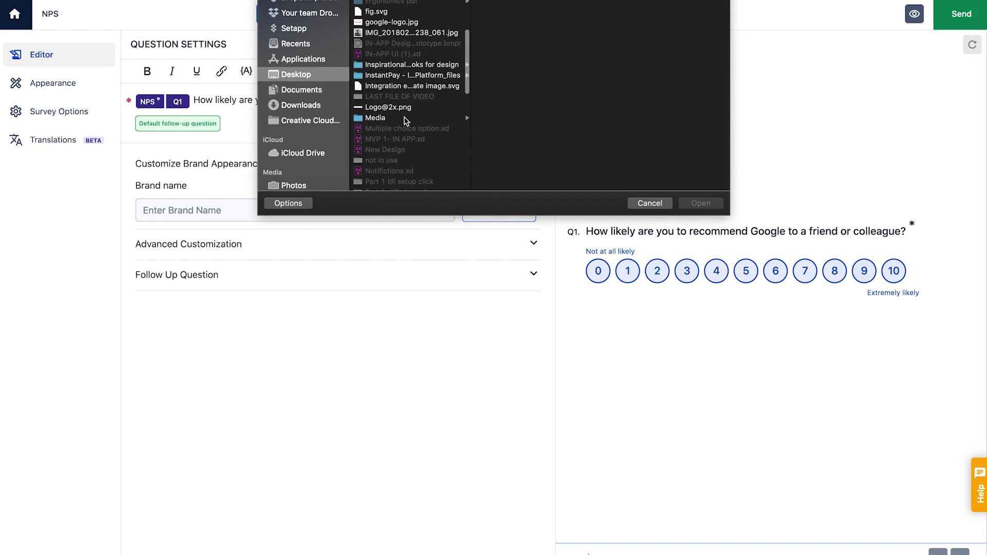
left_click(408, 23)
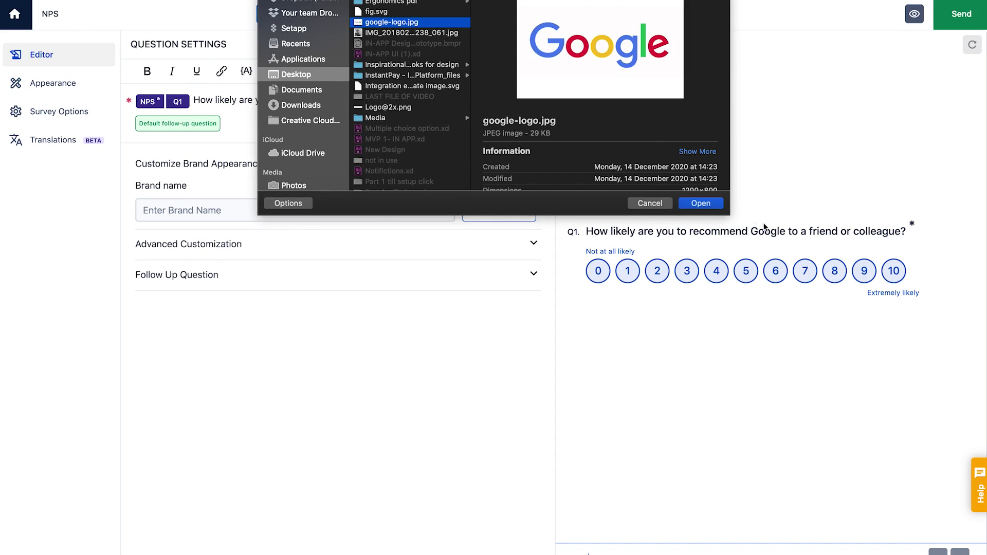
left_click(700, 204)
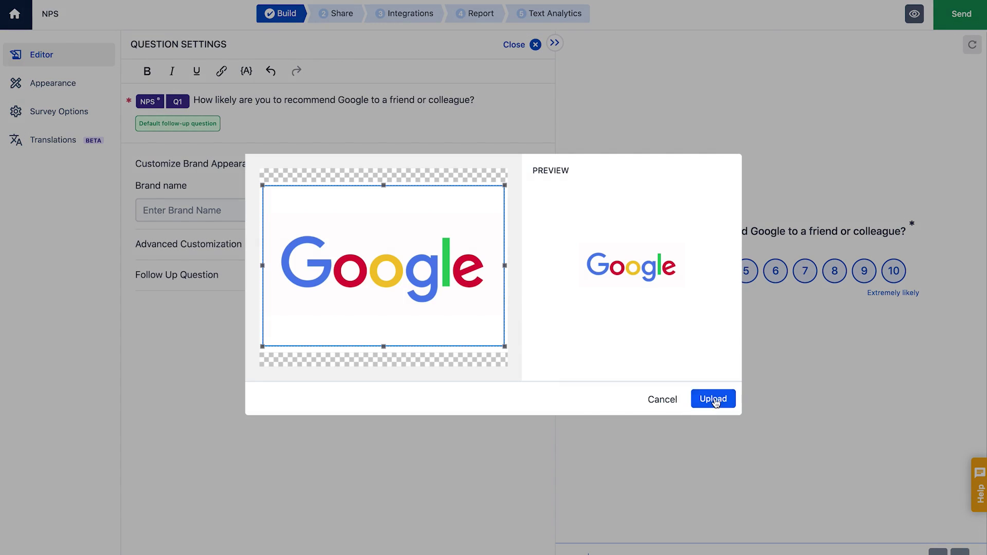
left_click(713, 400)
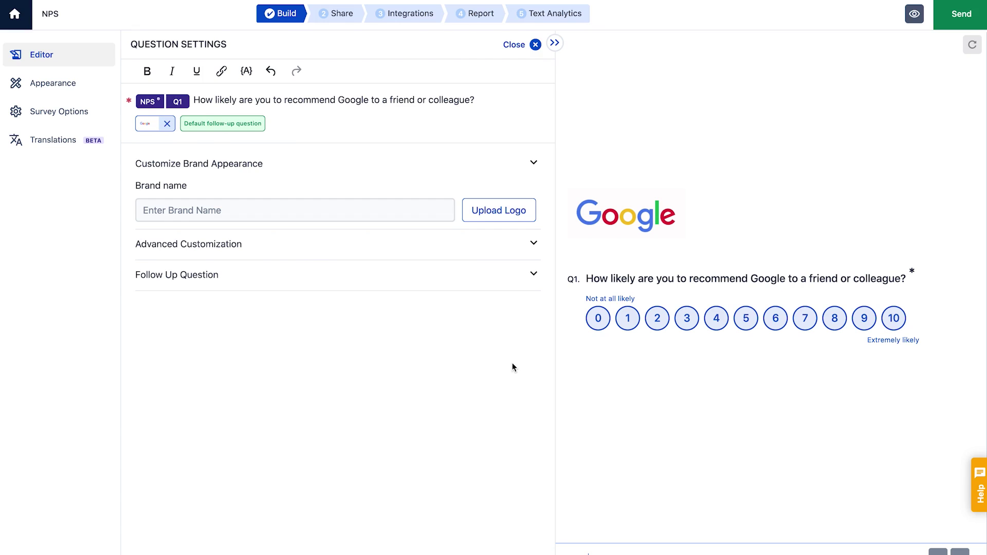
- Turn on custom follow-up questions with separate prompts for Promoters, Passives and Detractors
left_click(533, 275)
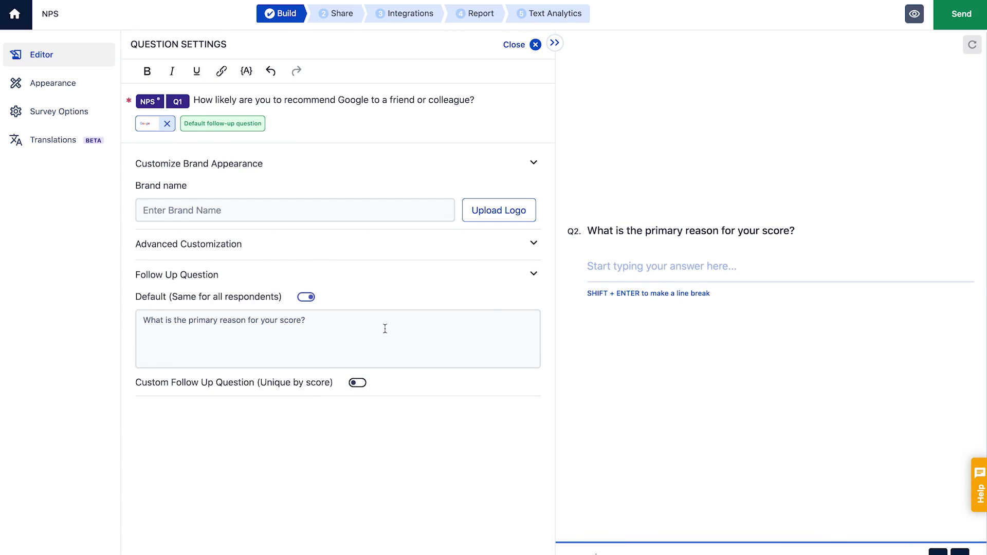
left_click(385, 329)
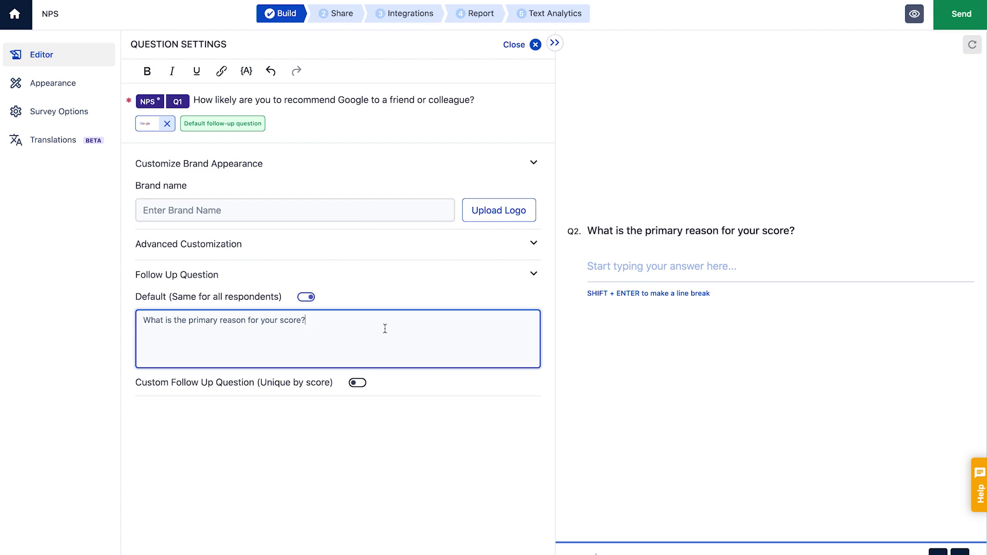
left_click(357, 382)
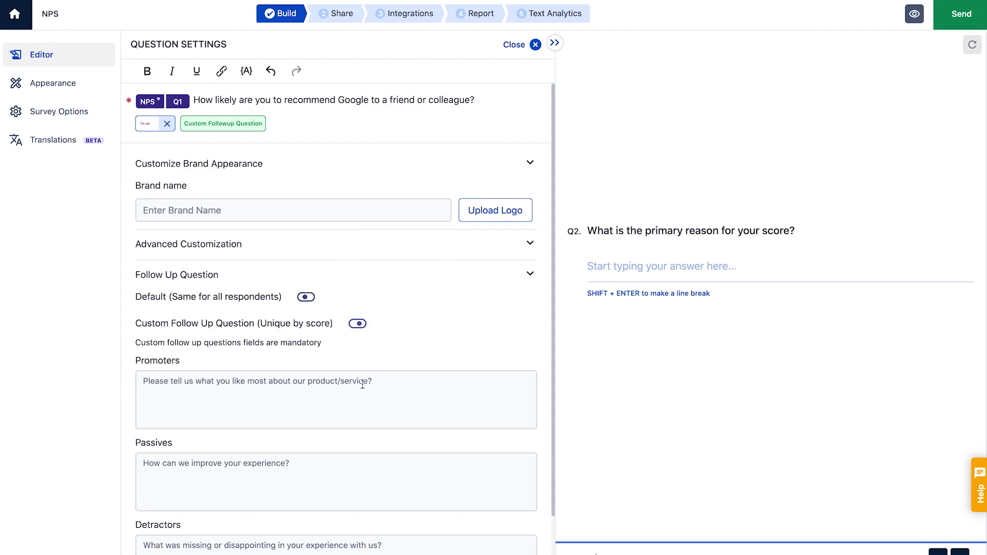
scroll(356, 417, "down", 1)
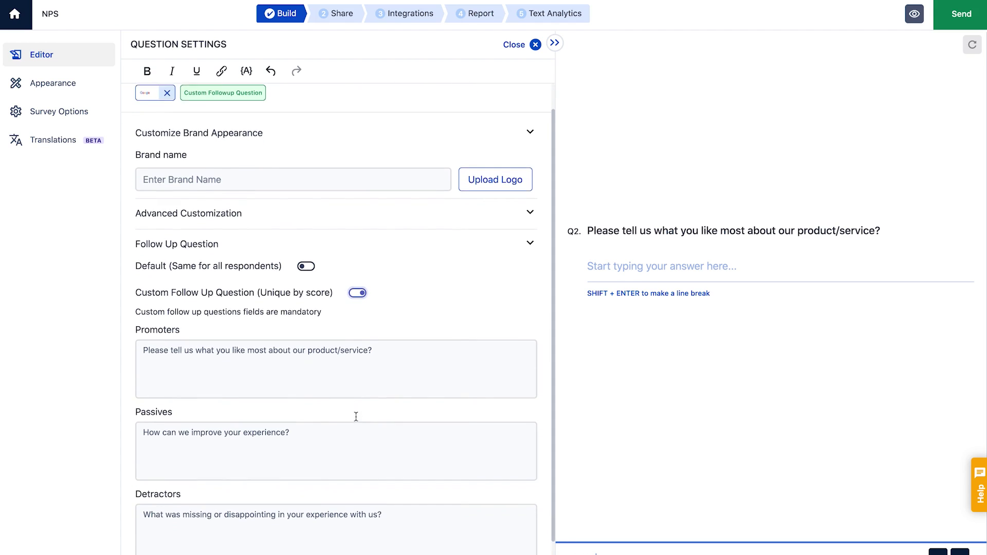
left_click(389, 349)
left_click(365, 424)
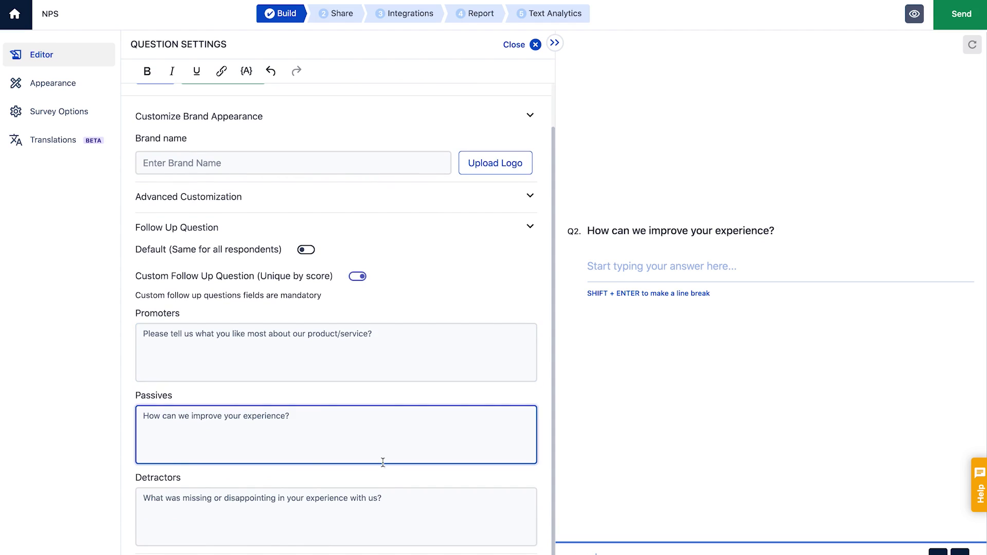
left_click(391, 498)
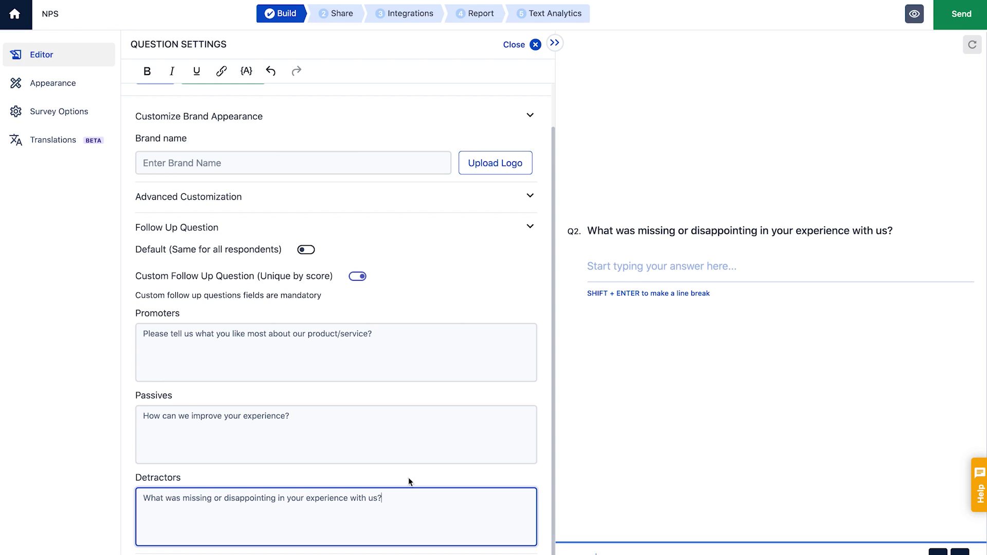
- Preview the survey in tablet and mobile layouts
left_click(913, 17)
left_click(566, 24)
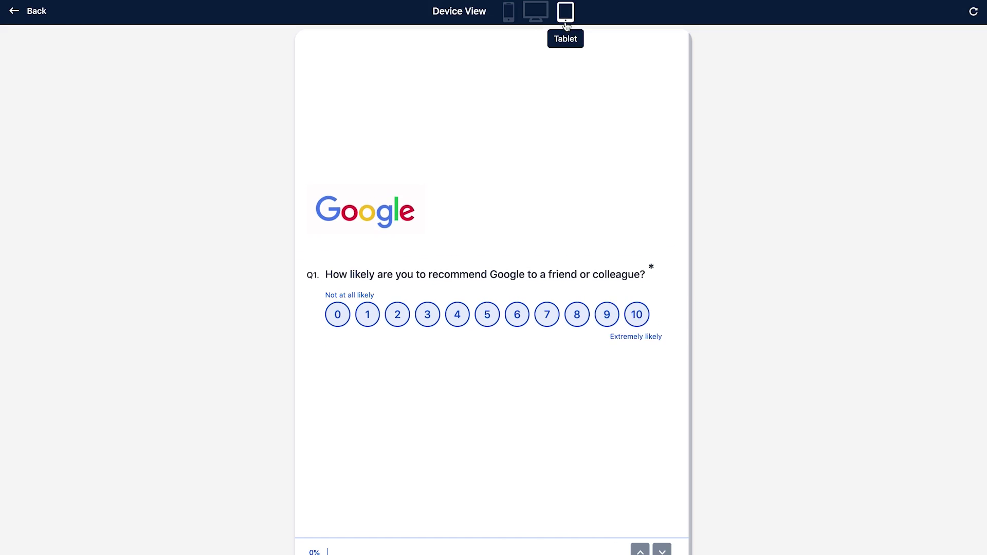
left_click(508, 12)
- Leave the preview, send the survey to the Share step and check the Social Link options
left_click(35, 19)
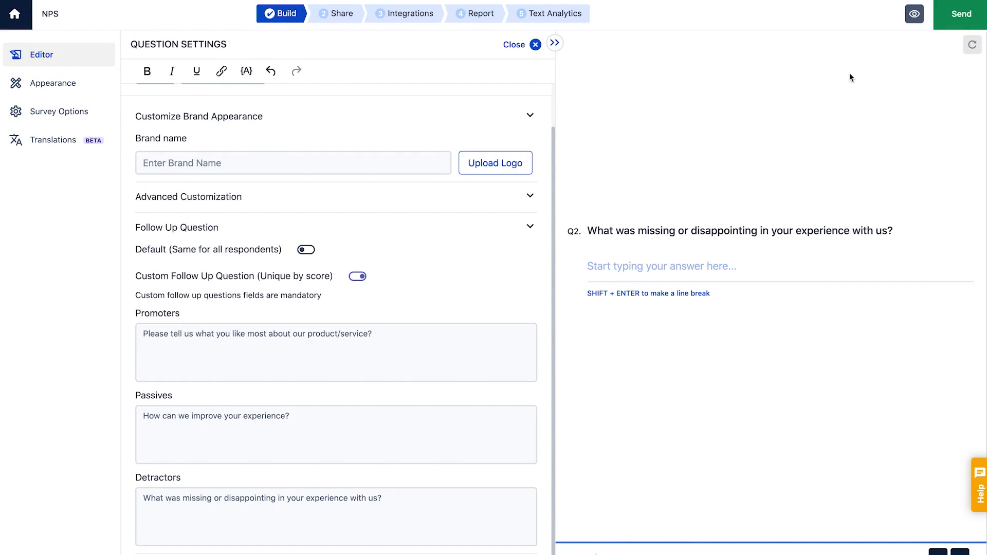
left_click(955, 21)
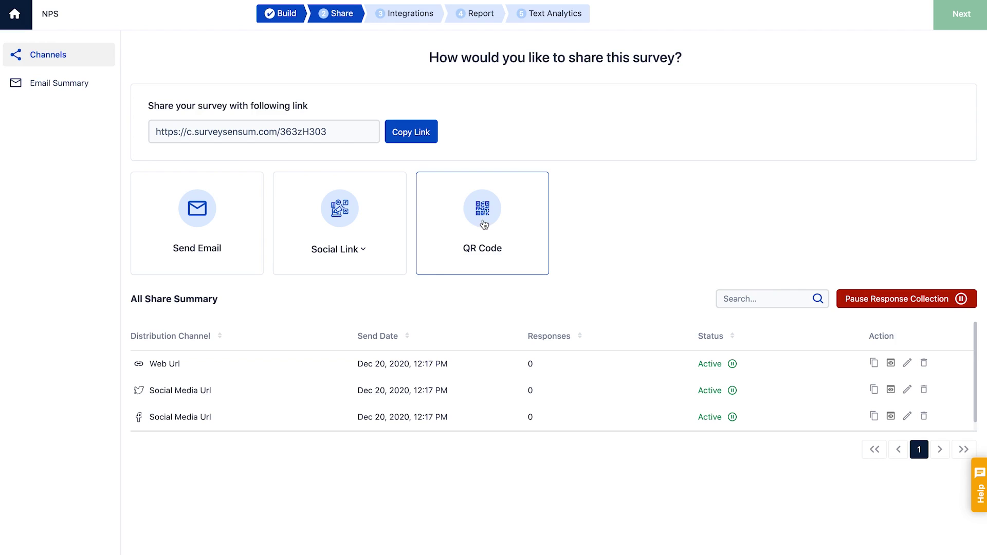
left_click(364, 252)
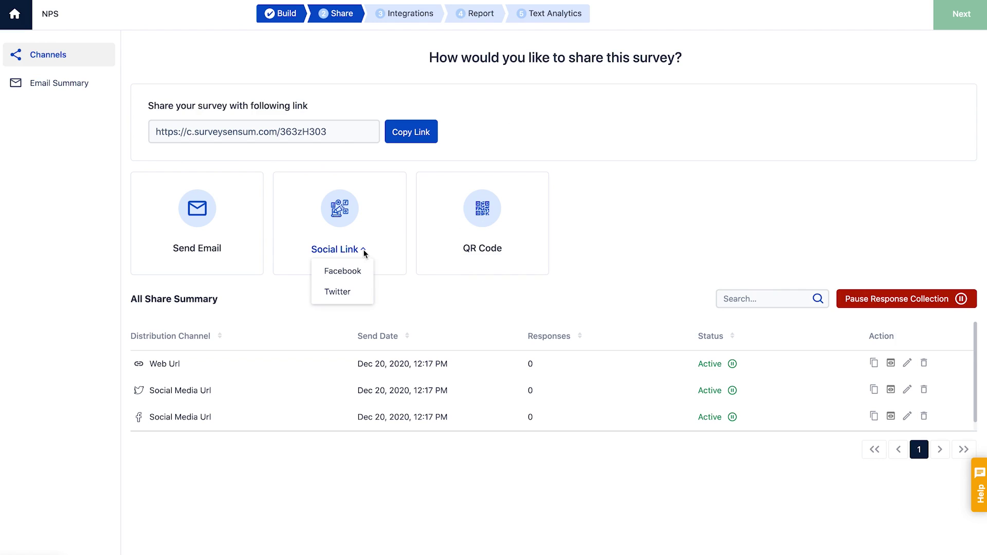
left_click(233, 233)
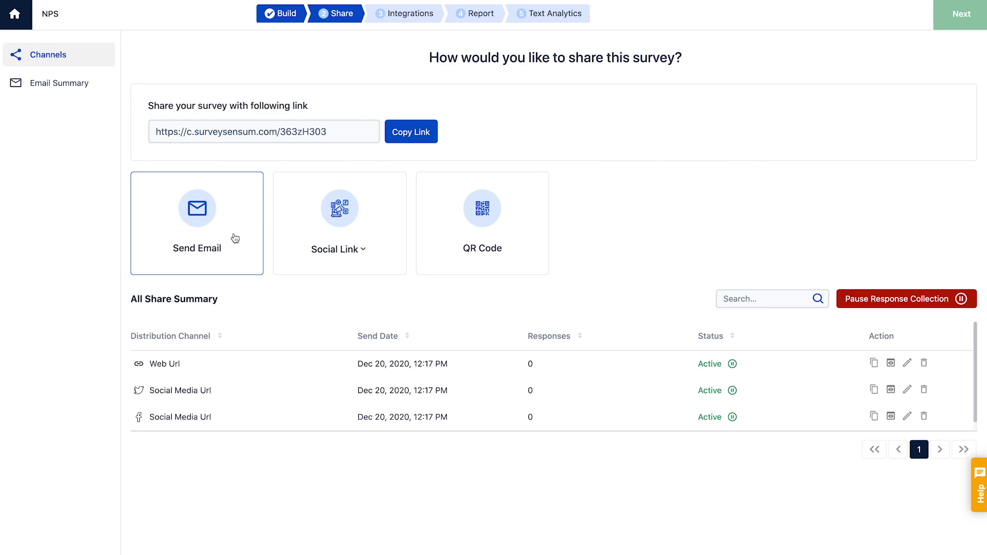
- Start an email campaign and add the recipient's e-mail address in Send to
left_click(235, 238)
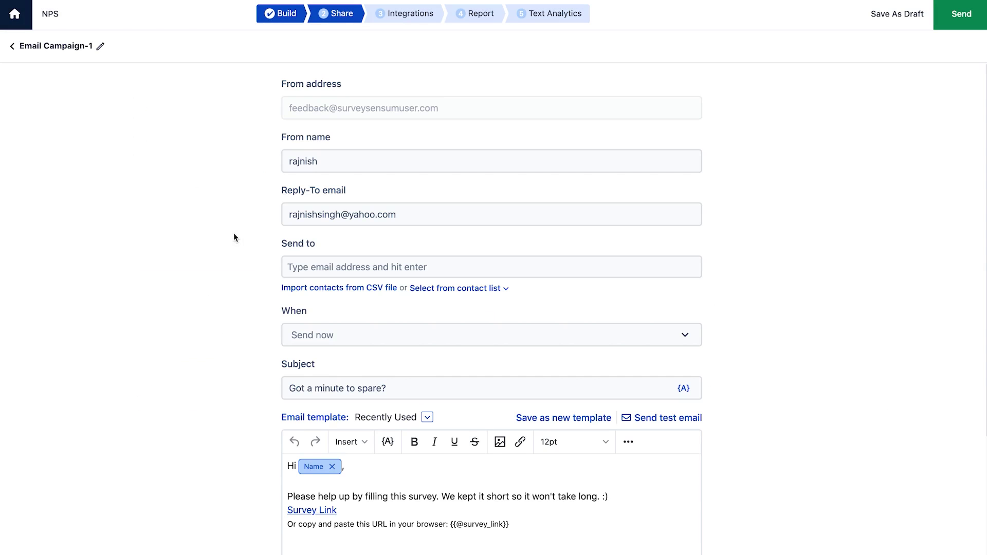
scroll(234, 234, "down", 1)
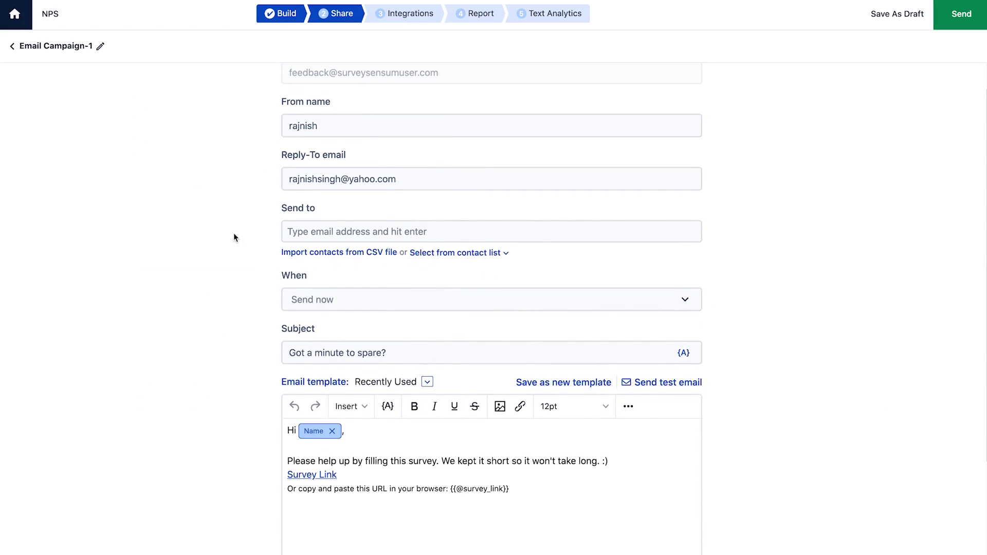
left_click(299, 226)
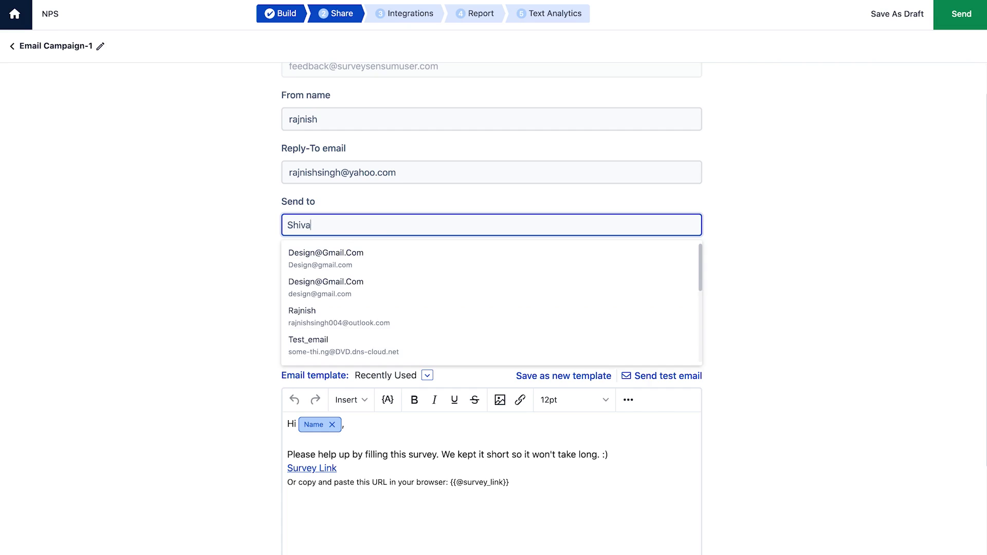
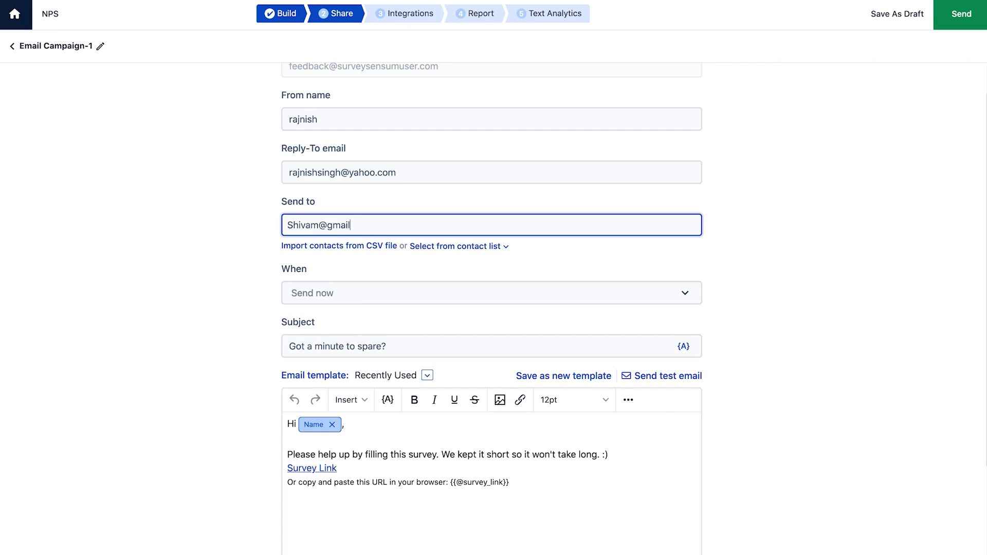
key("Return")
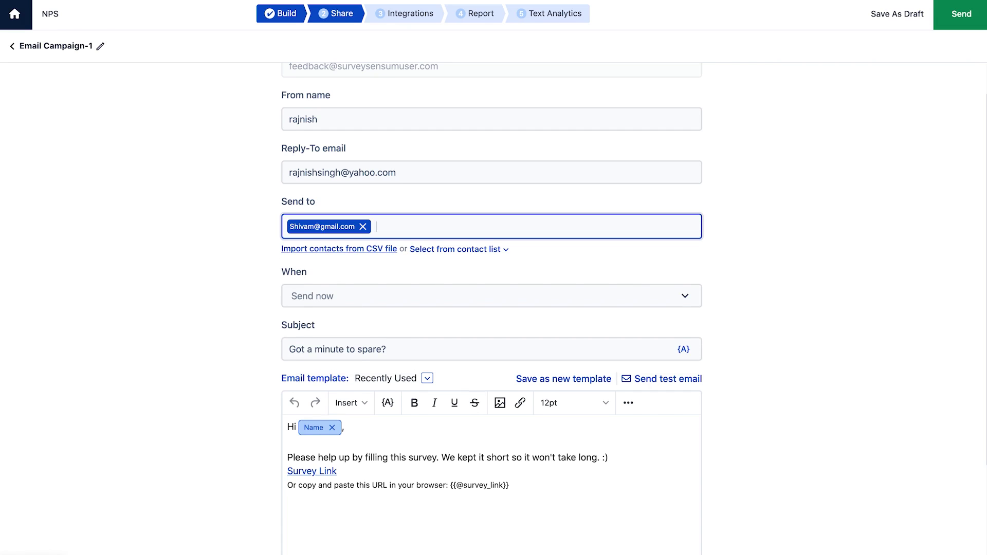
left_click(291, 250)
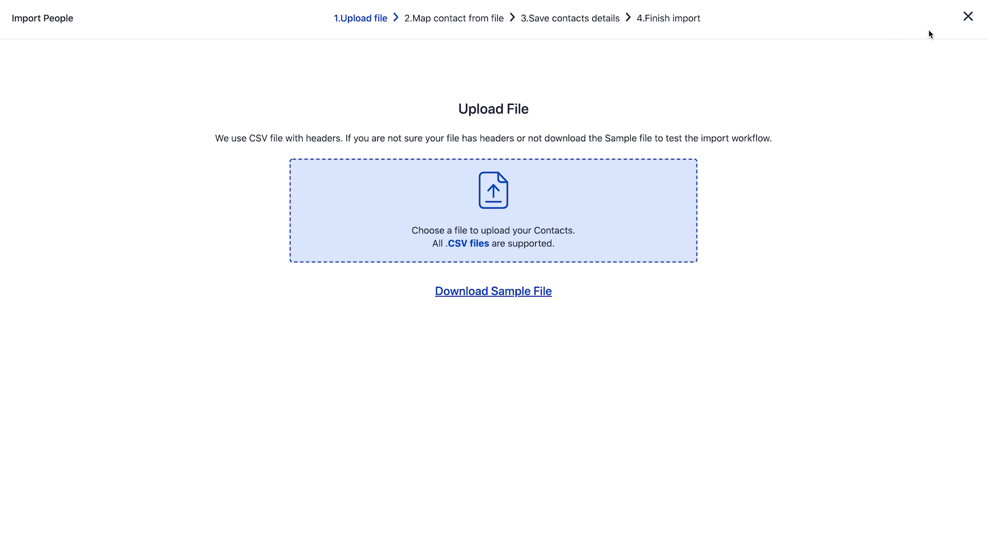
left_click(968, 17)
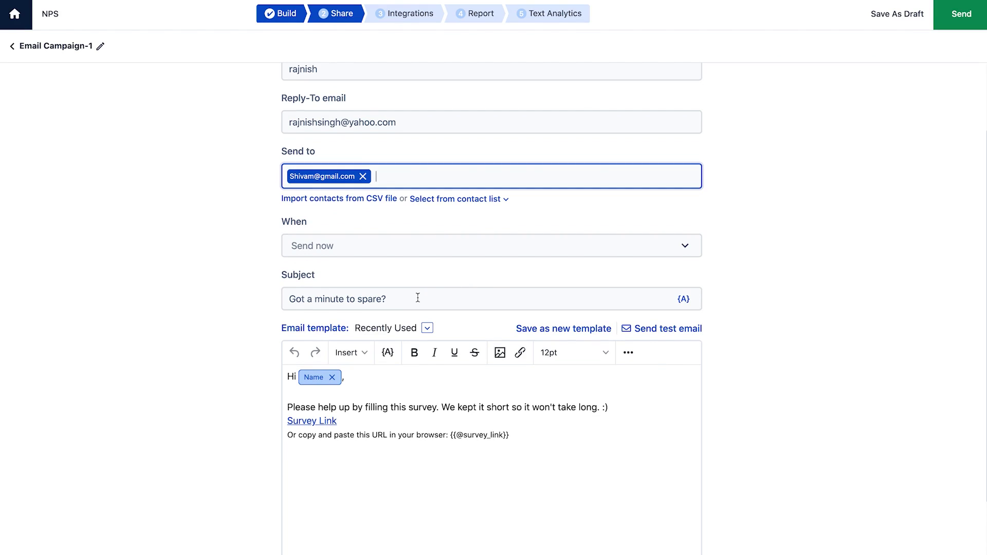
- Trim the subject to 'Got a minute', keep the current template and send the campaign
left_click_drag(386, 298, 347, 298)
key("BackSpace")
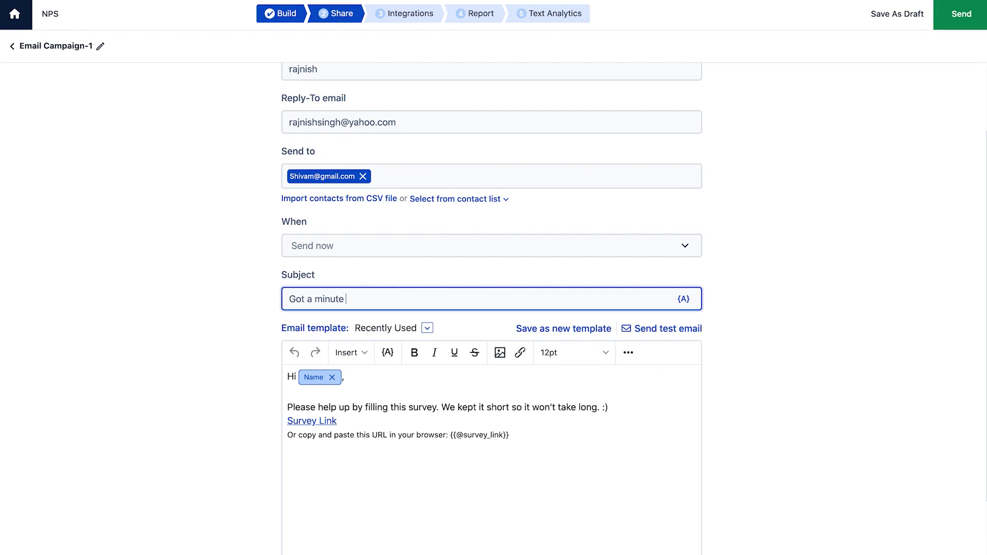
left_click(427, 328)
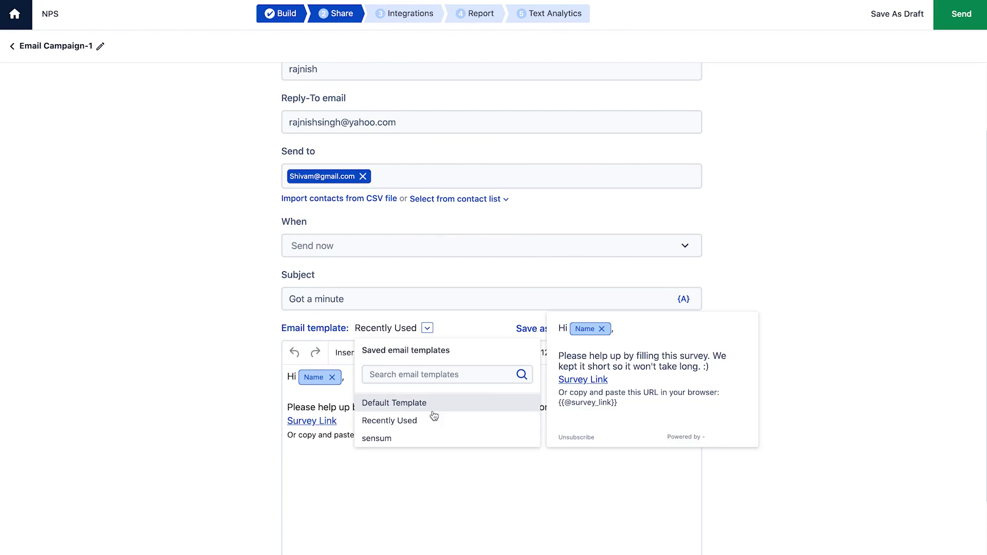
mouse_move(432, 439)
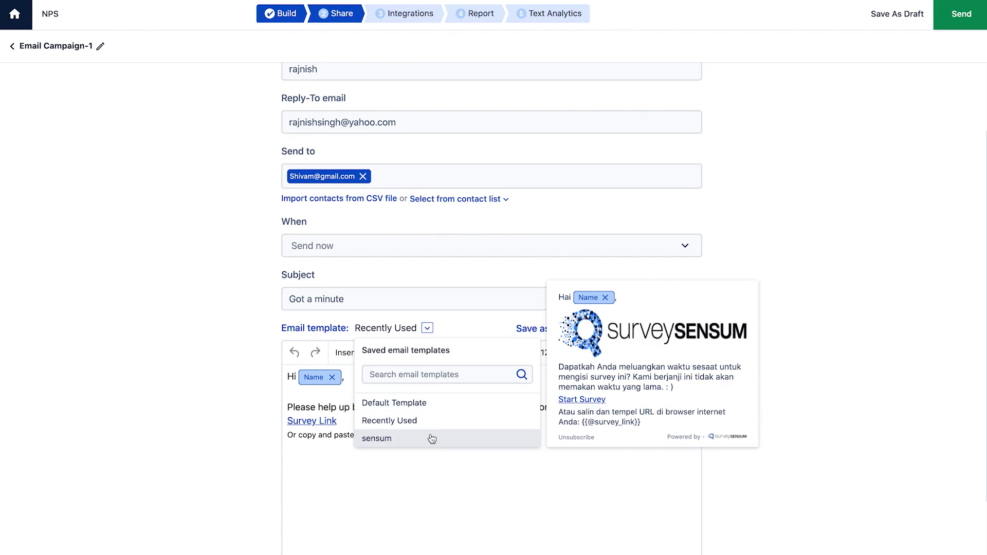
left_click(219, 452)
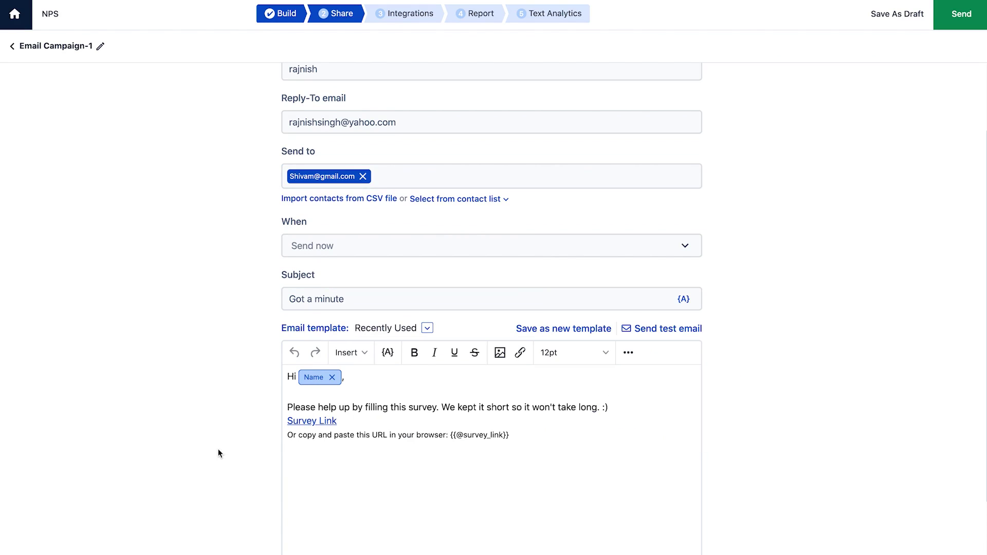
left_click(960, 12)
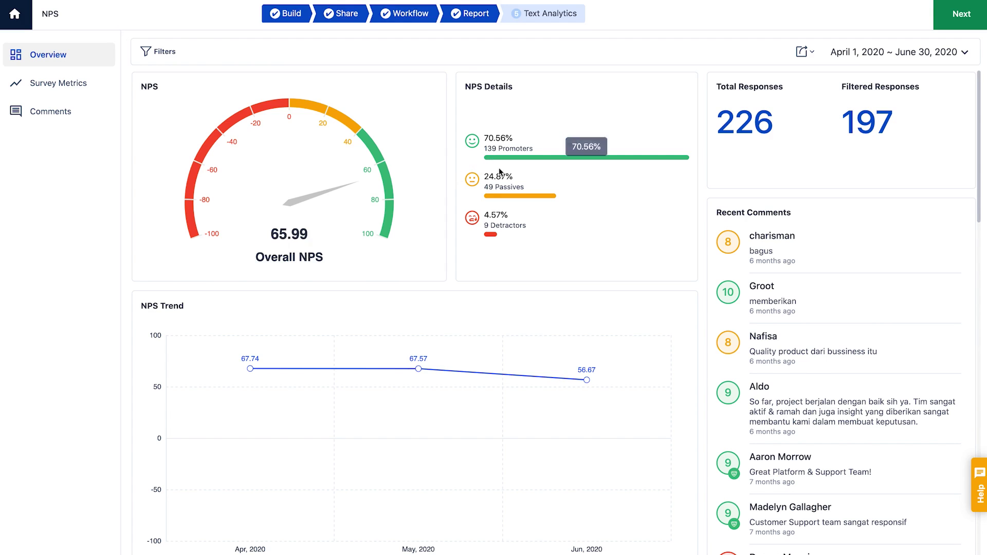
- Inspect NPS Details and the April–June 2020 trend (67.74, 67.57, 56.67), then check export options
mouse_move(495, 236)
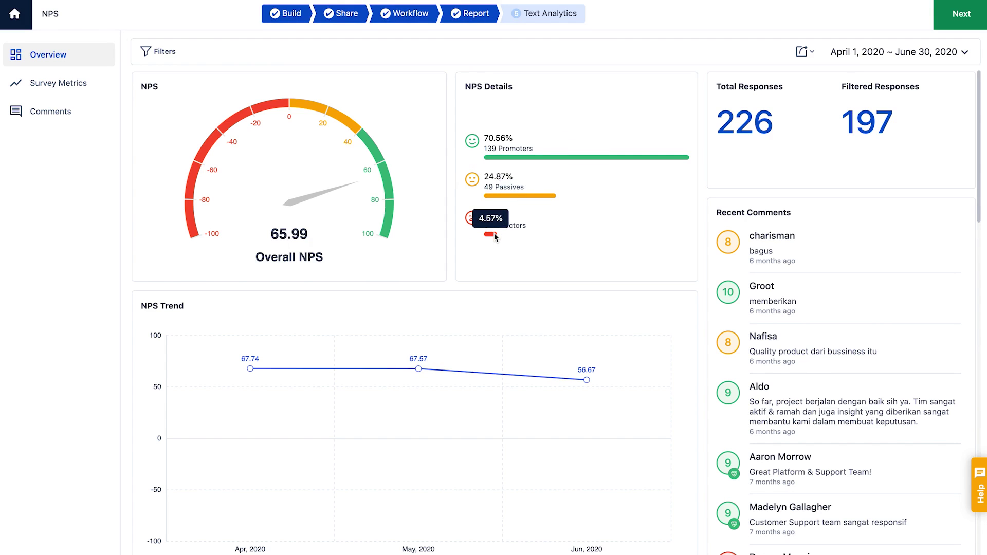
mouse_move(251, 370)
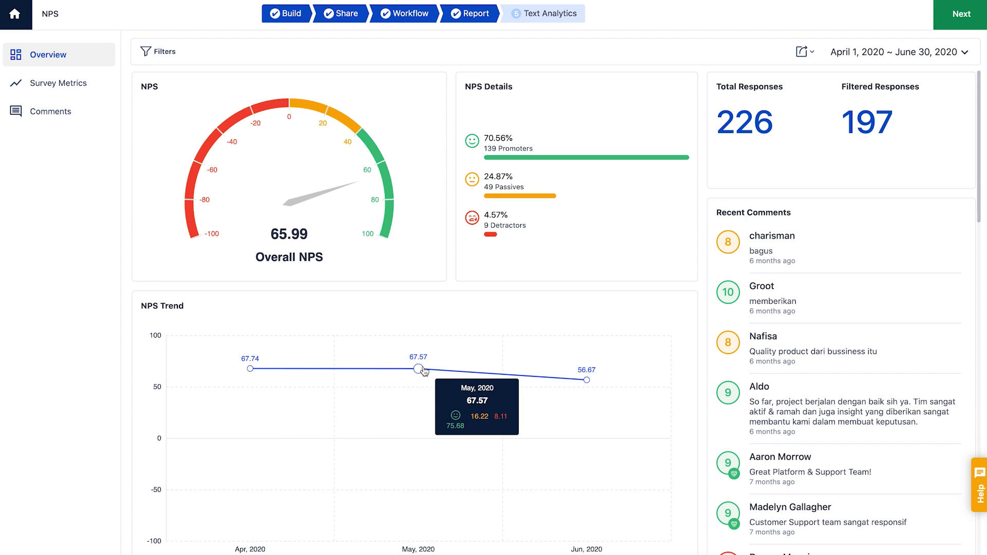
mouse_move(587, 383)
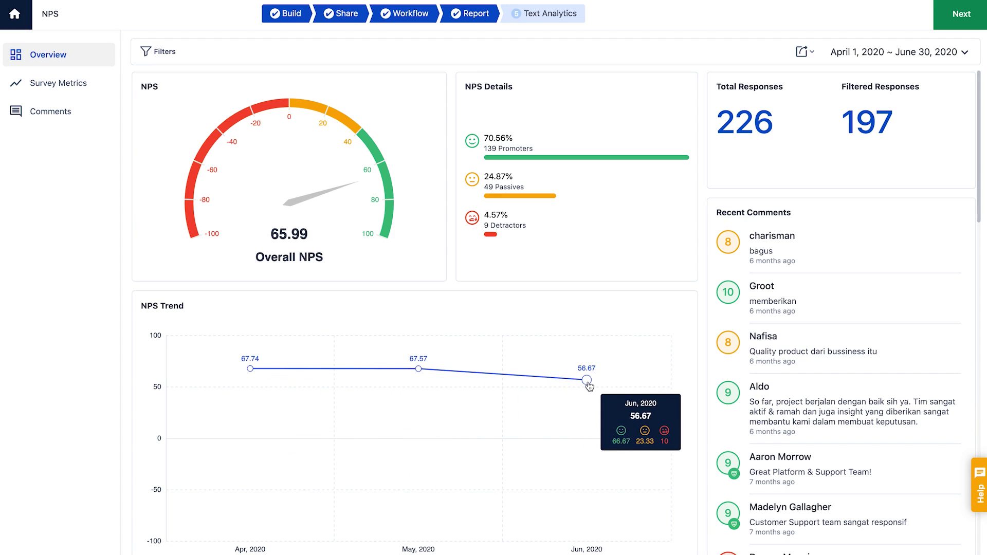
left_click(802, 52)
left_click(808, 79)
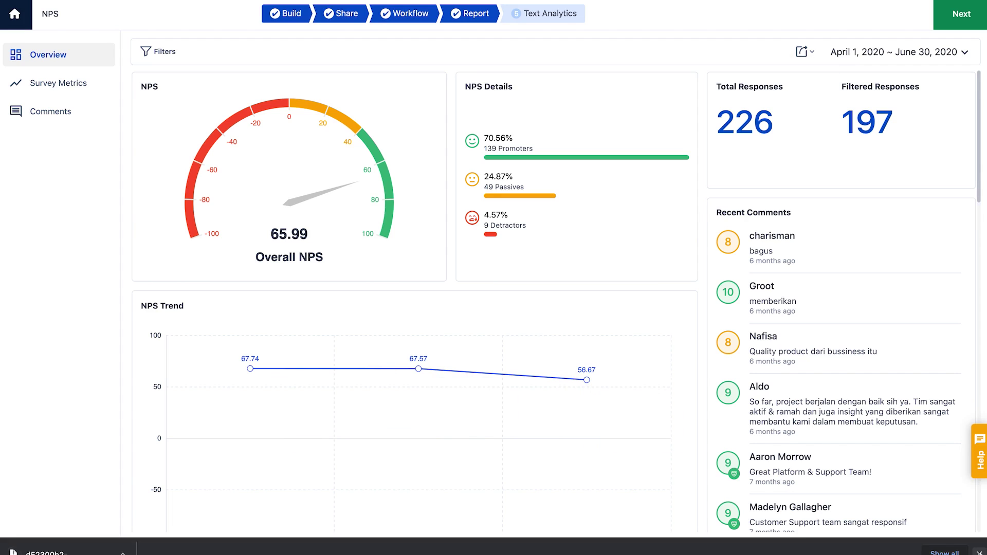
- Apply an Nps Group filter ticking Promoters, Passive and Detractor, after browsing the contact field filters
left_click(150, 54)
left_click(585, 77)
left_click(589, 99)
left_click(590, 117)
left_click(590, 136)
left_click(589, 172)
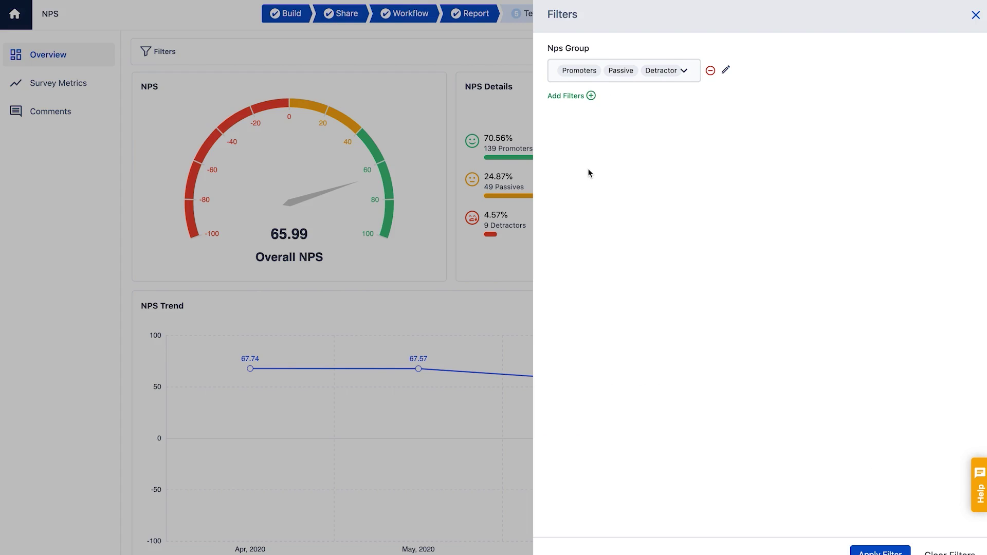
left_click(588, 96)
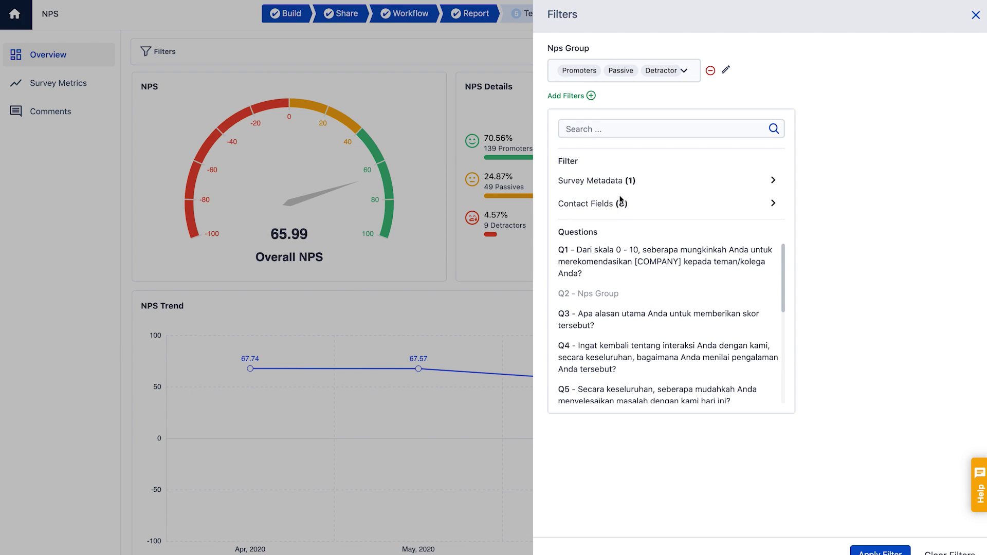
left_click(773, 205)
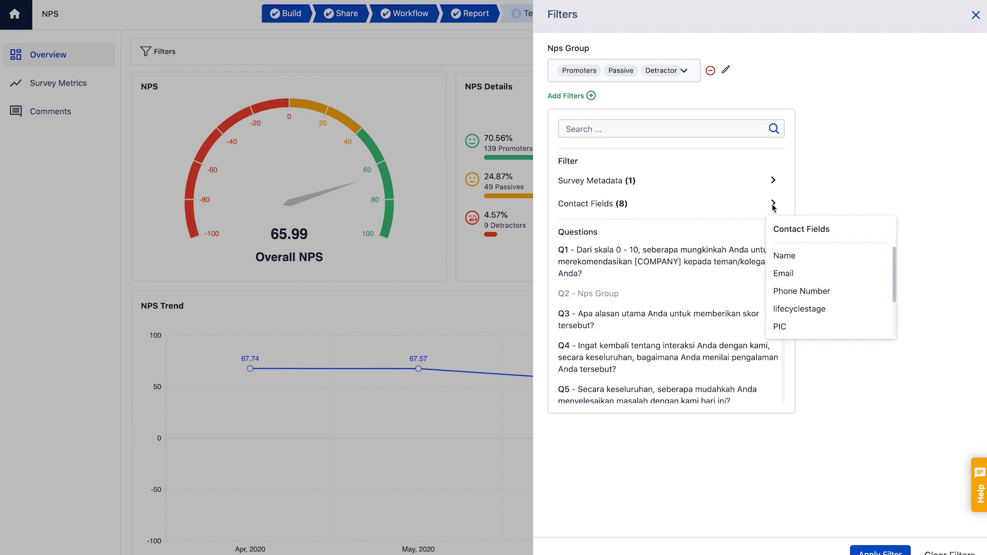
left_click(824, 367)
left_click(880, 551)
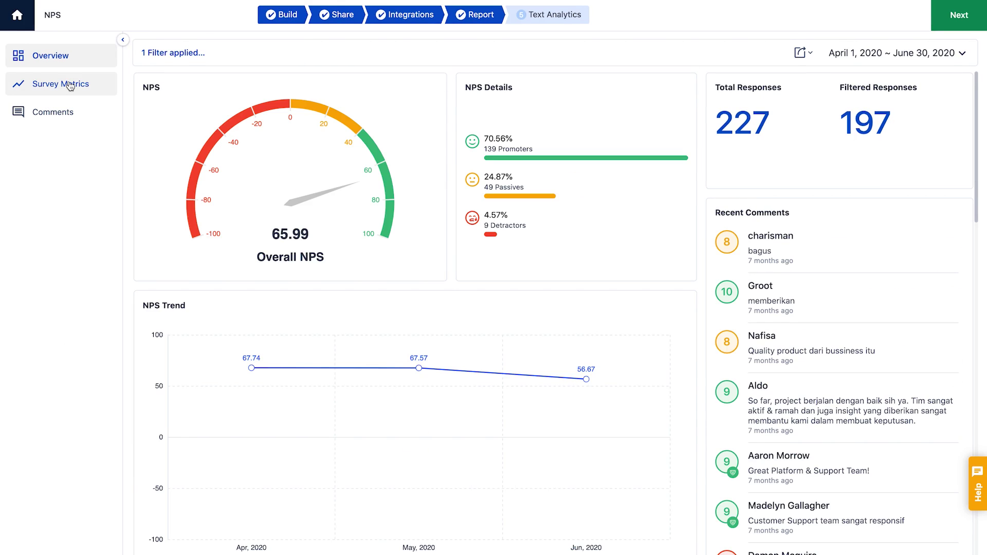
- Open Survey Metrics and scroll to the 0–10 score table and the Q2 reason comments
left_click(70, 85)
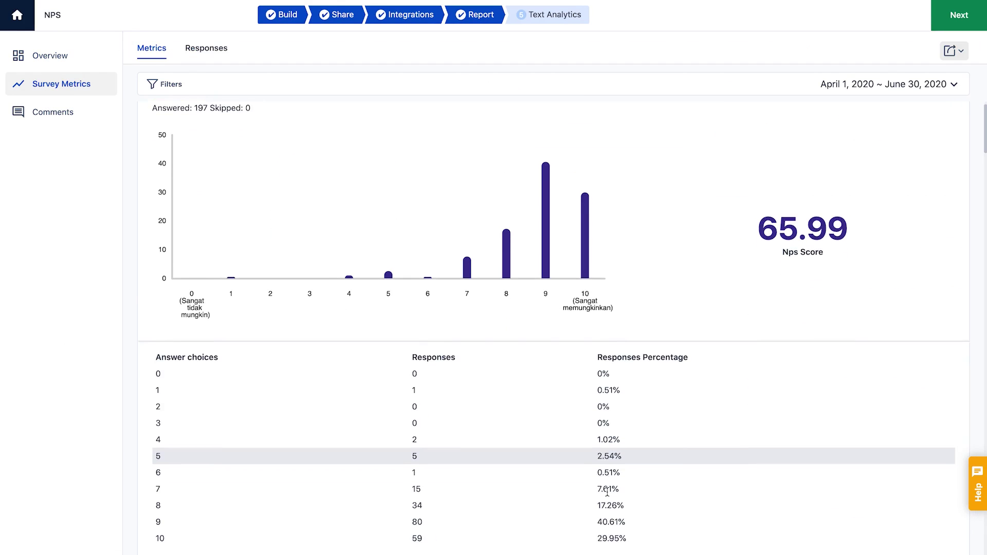
scroll(606, 491, "down", 3)
scroll(606, 491, "down", 4)
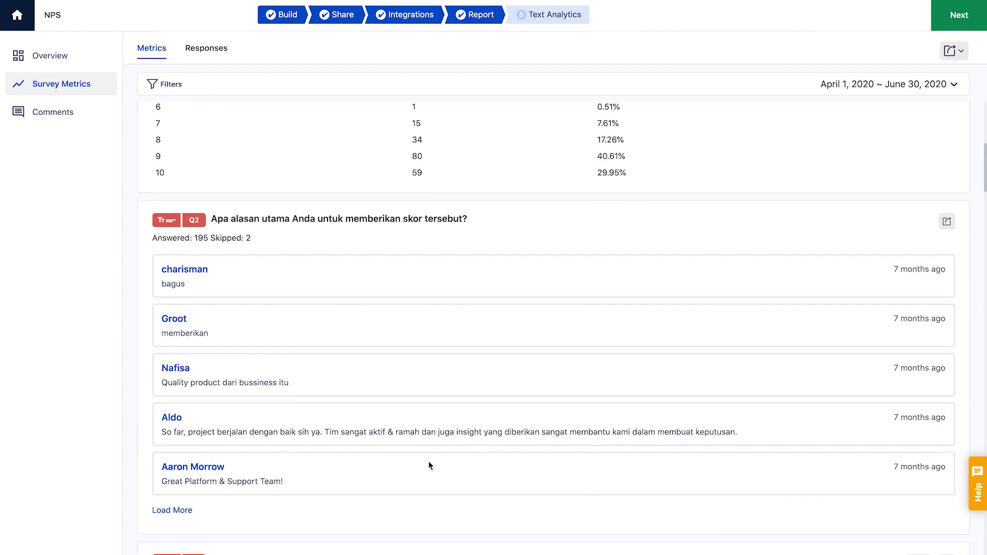